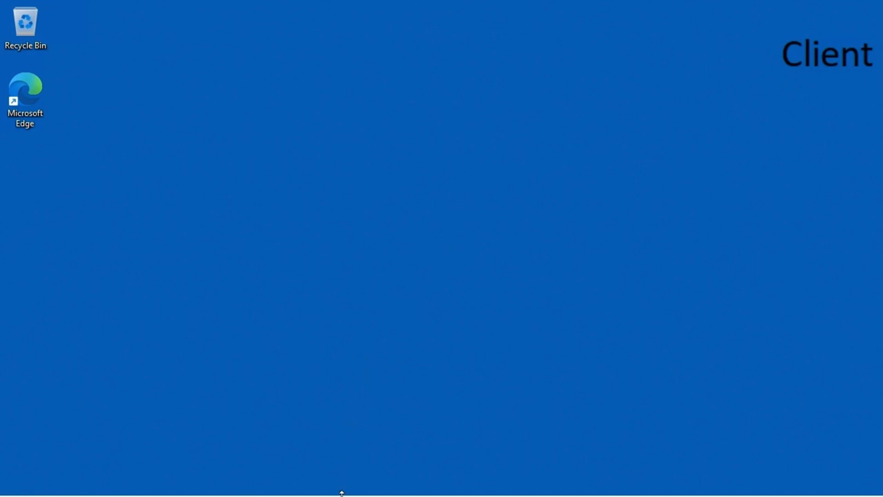
- Find the Remote Assistance invitation settings by searching "remote assistance" and allow Remote Desktop connections to this computer
mouse_move(394, 495)
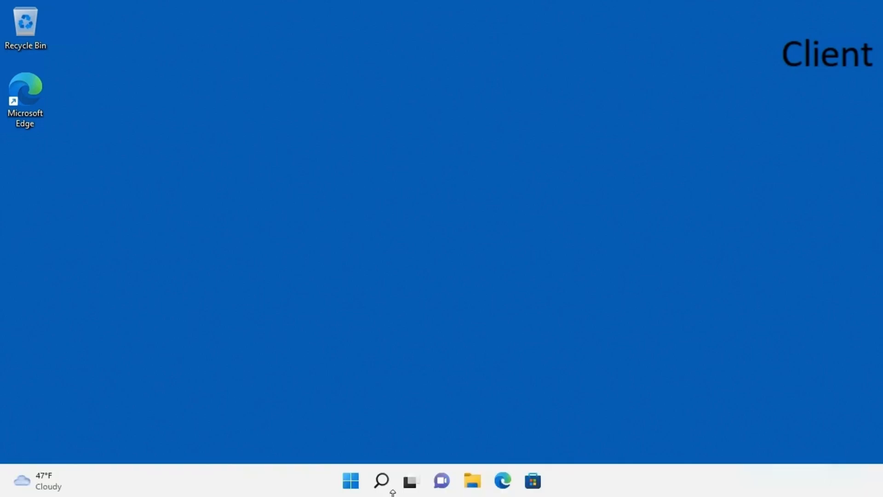
click(351, 482)
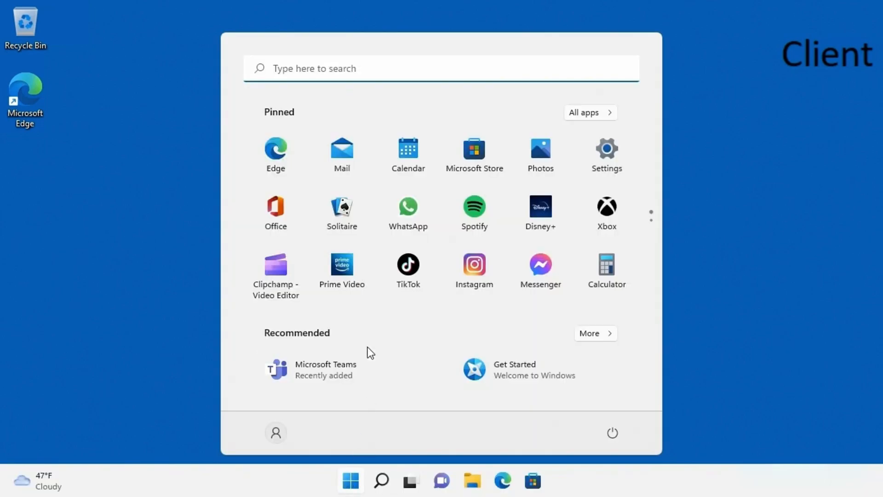
text(re)
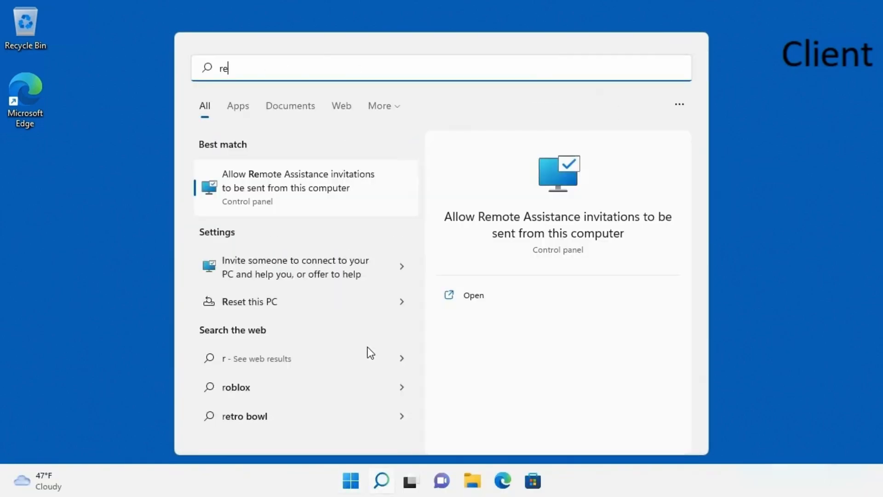
text(mote assistance)
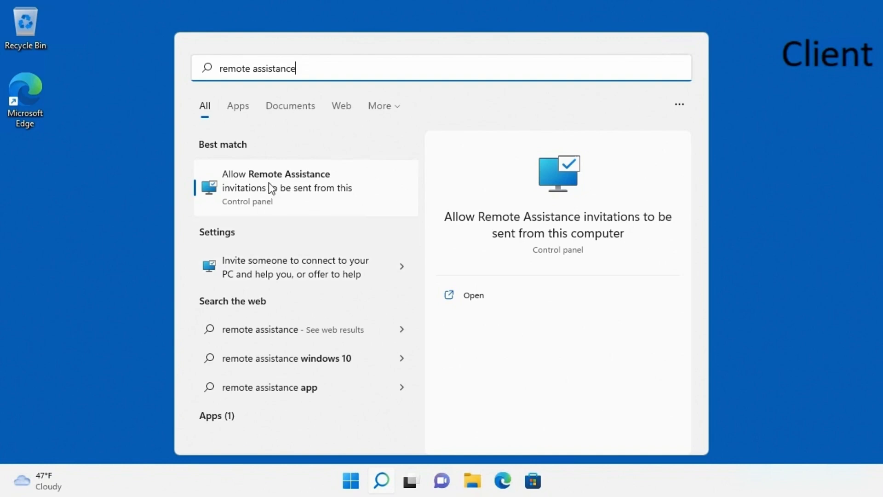
click(349, 180)
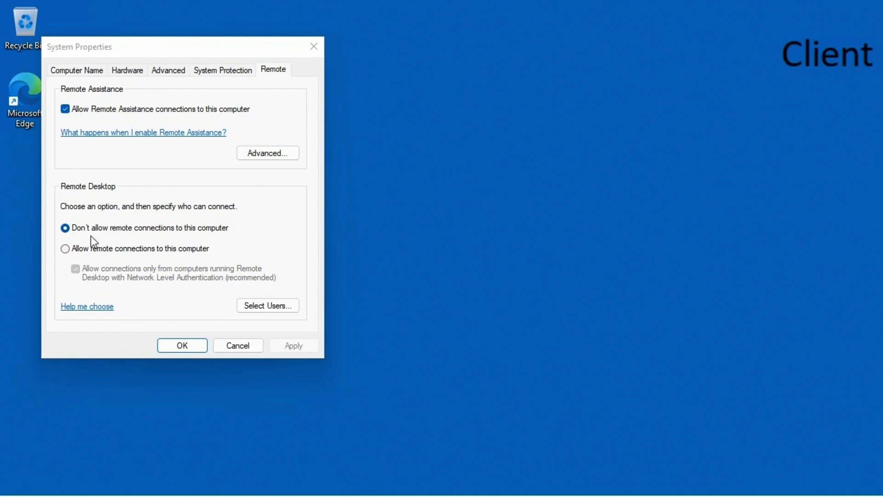
click(66, 249)
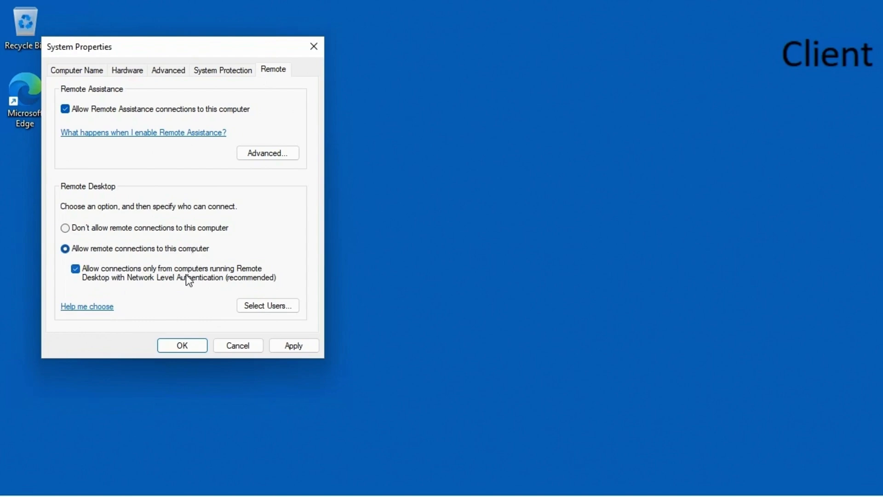
click(180, 349)
- Search for "remote assistance" and open the tool for inviting someone to connect to the PC or offering help
mouse_move(373, 492)
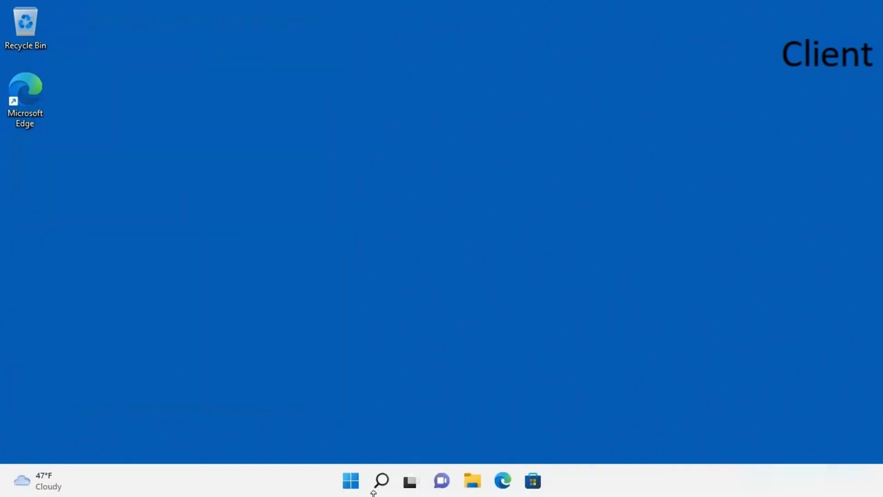
click(351, 481)
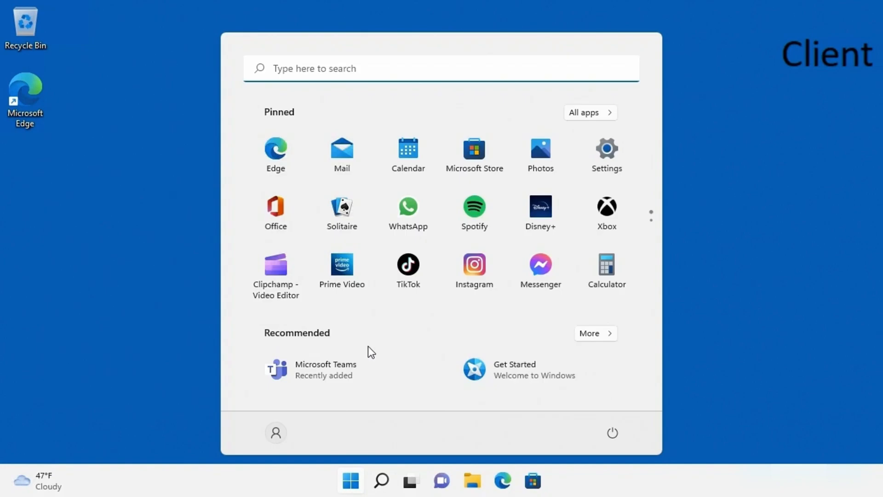
text(remote a)
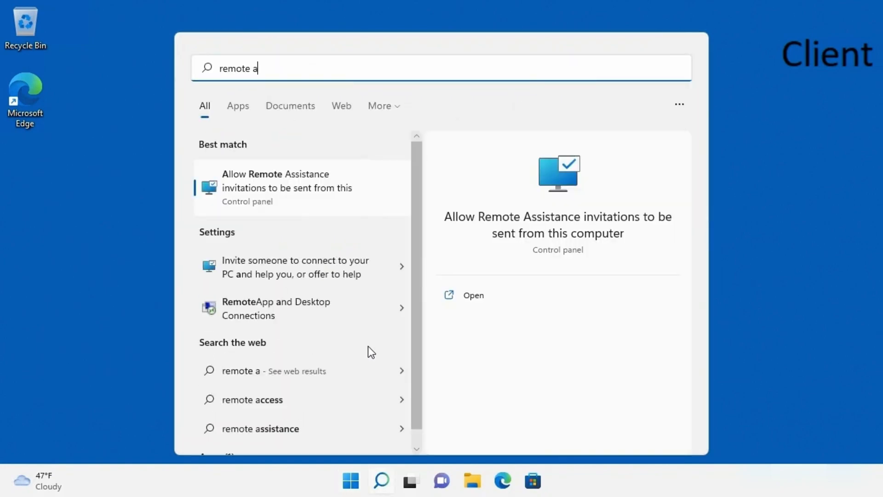
text(ssis)
key(BackSpace)
text(satn)
key(BackSpace)
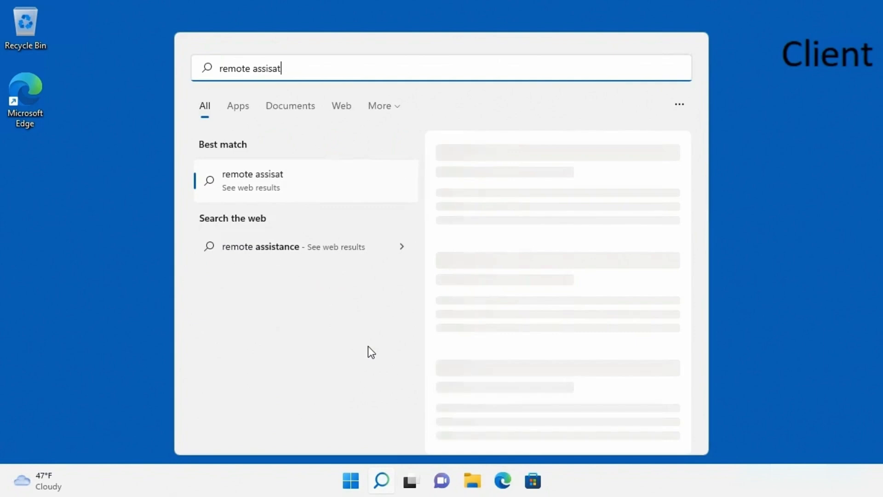
key(BackSpace)
key(BackSpace)
text(tance)
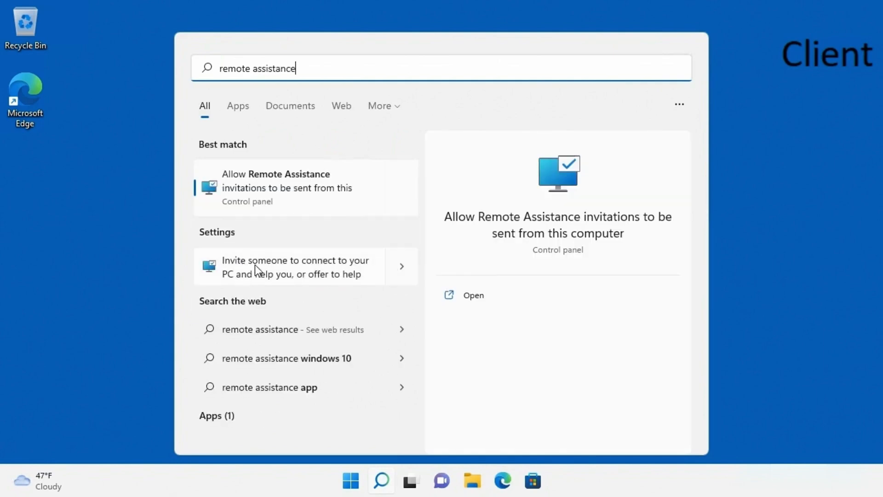
click(313, 275)
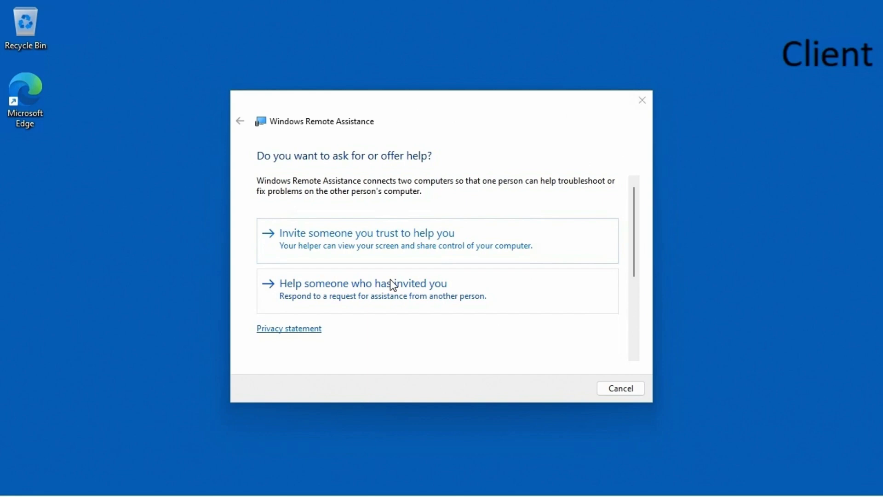
- Invite a trusted helper by saving the invitation file as Invitation in the Shared folder under Documents, and copy the connection password
click(376, 243)
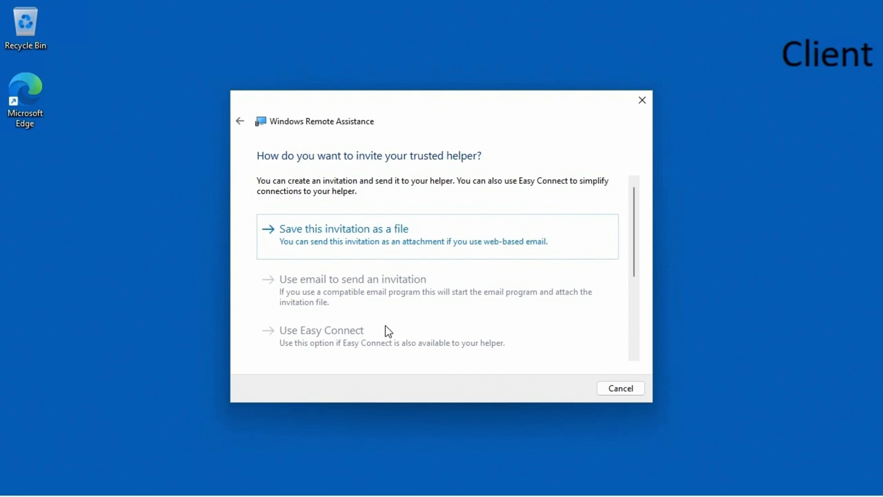
click(419, 248)
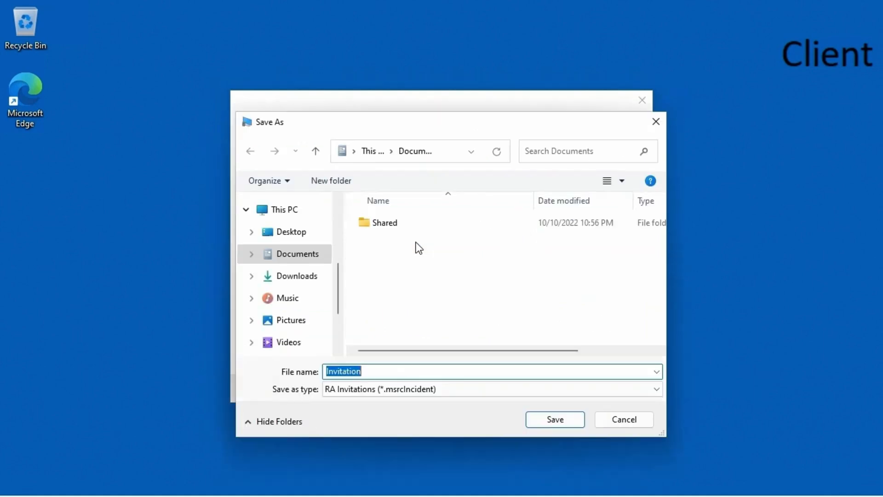
double_click(382, 227)
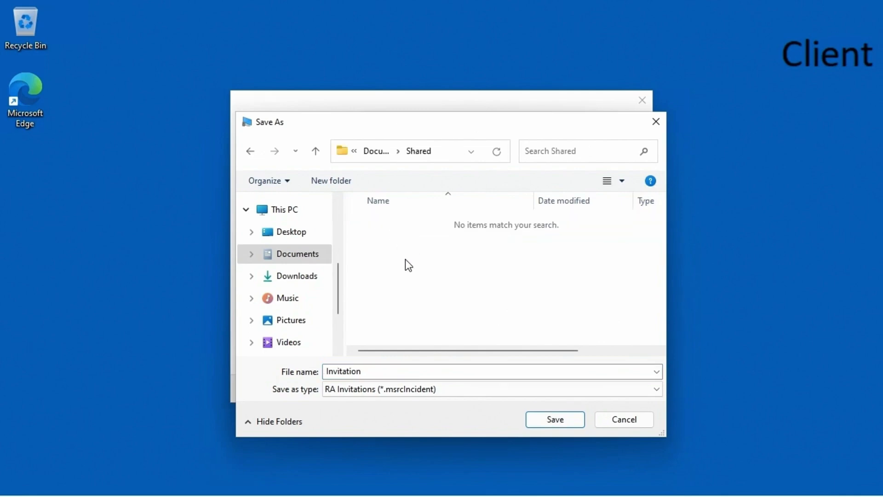
click(361, 372)
click(546, 421)
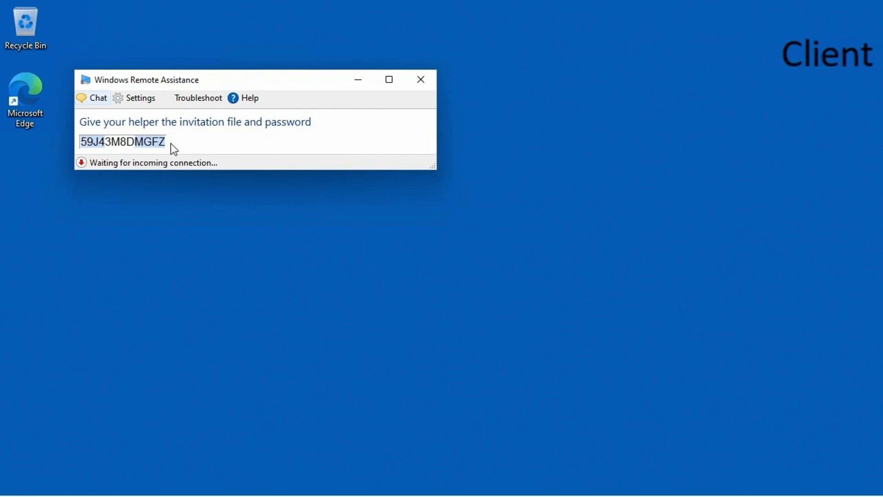
drag(162, 141, 82, 142)
key(ctrl+c)
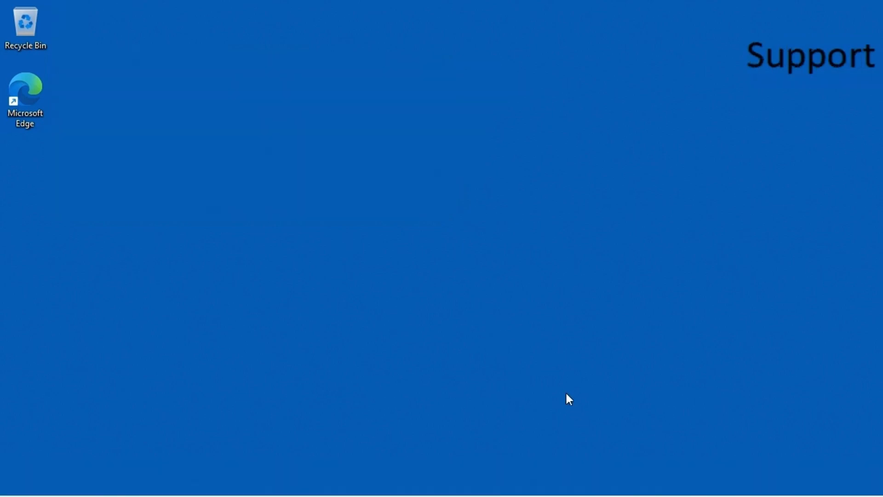
- On the Support computer, open Windows Remote Assistance and choose to help someone who has invited you using an invitation file
click(449, 328)
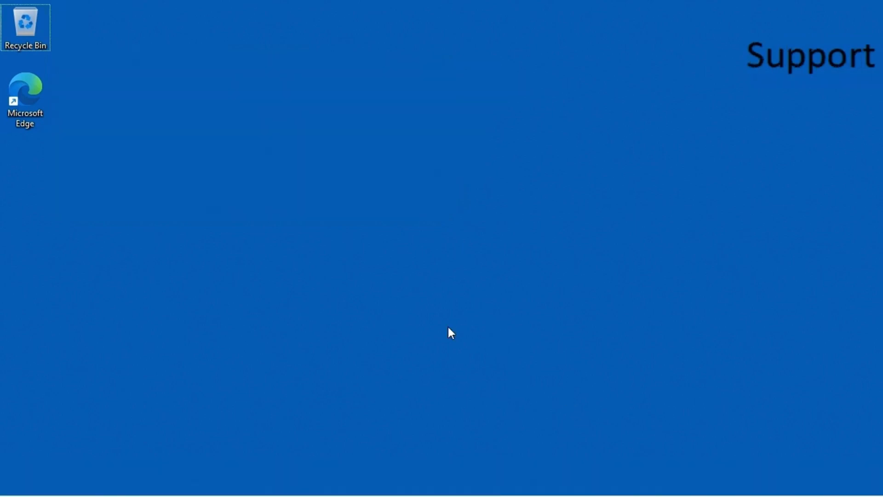
click(334, 484)
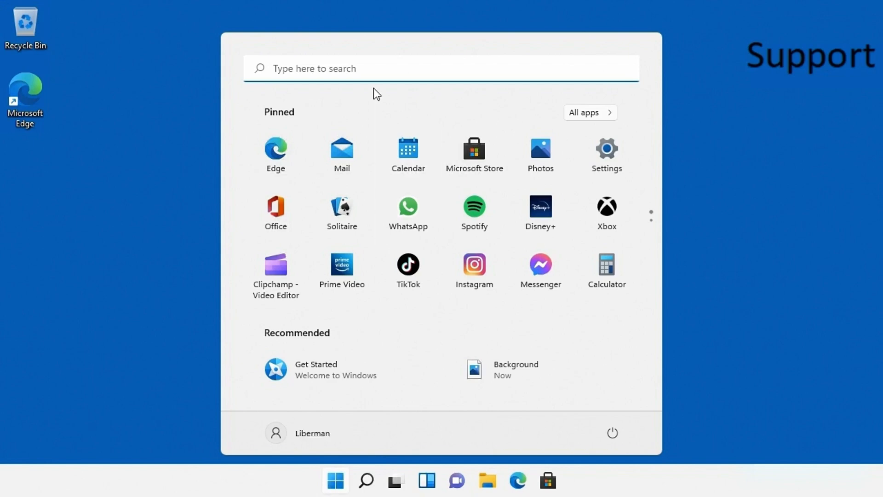
text(remote assistance)
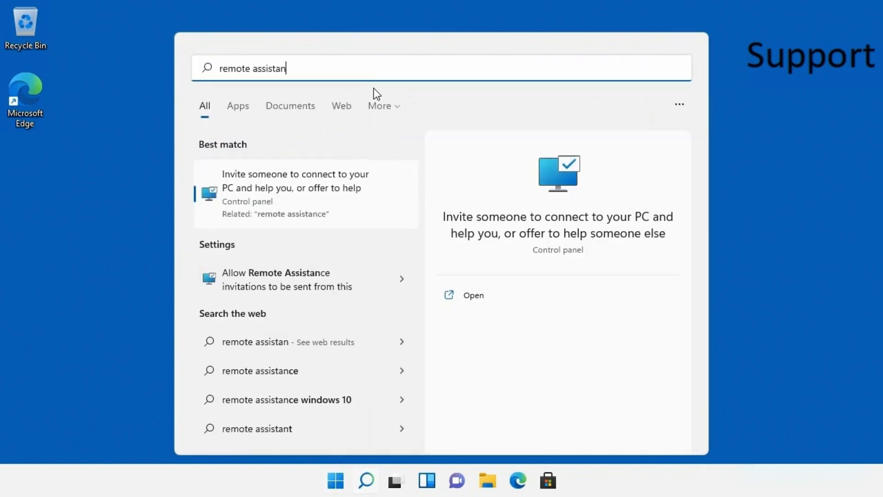
click(253, 178)
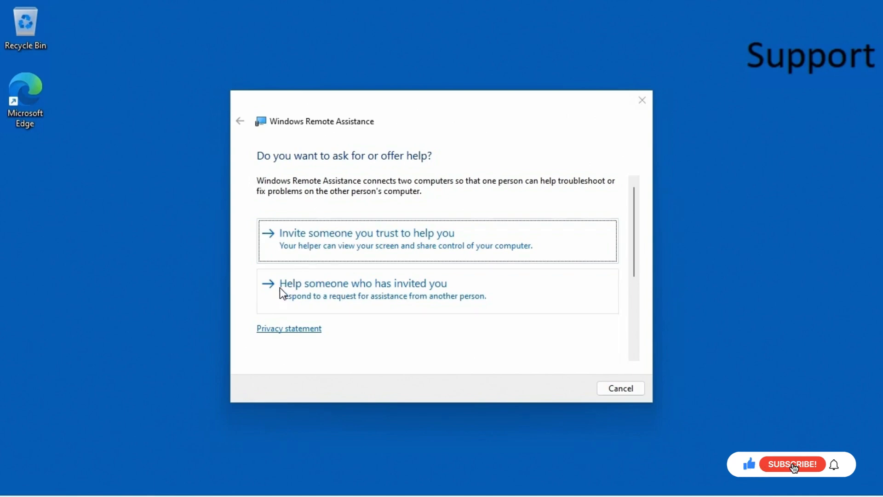
click(412, 291)
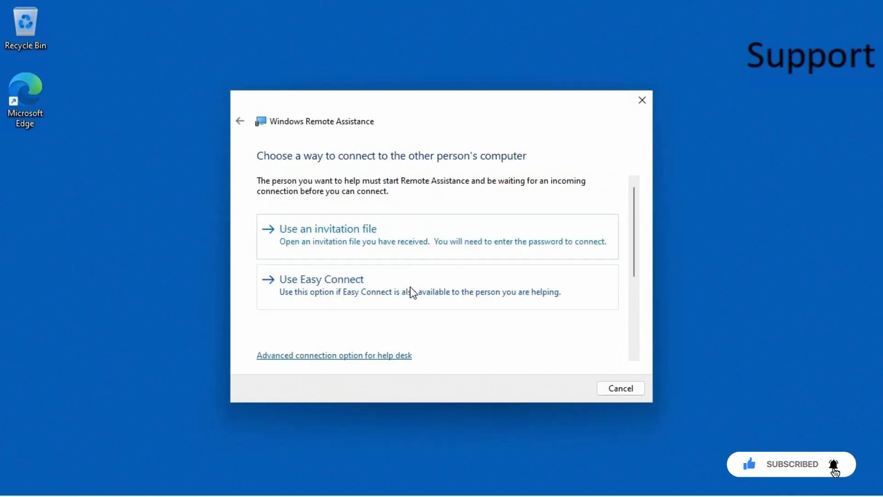
click(333, 237)
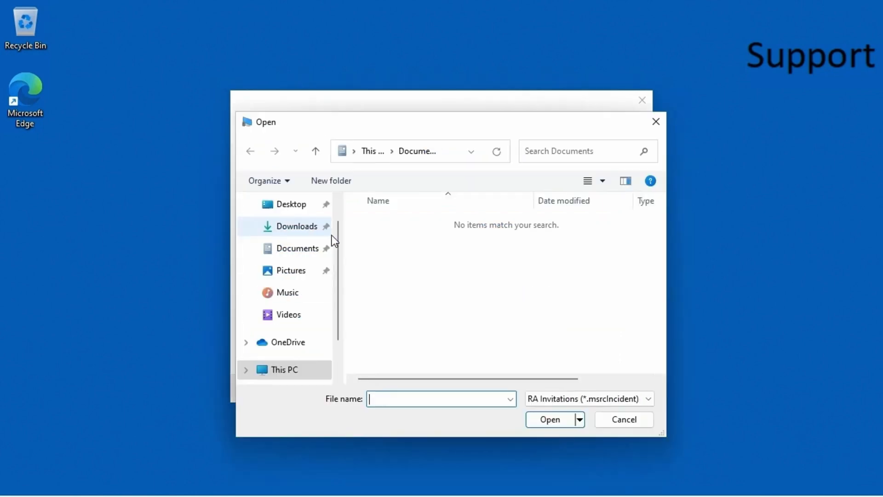
- Open the Invitation file from the network folder \\trainingpc\Shared
click(461, 154)
click(443, 155)
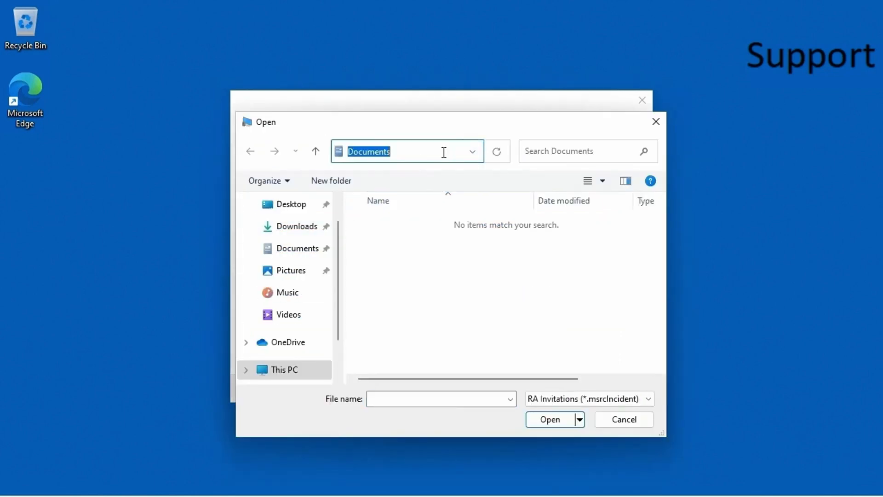
click(471, 153)
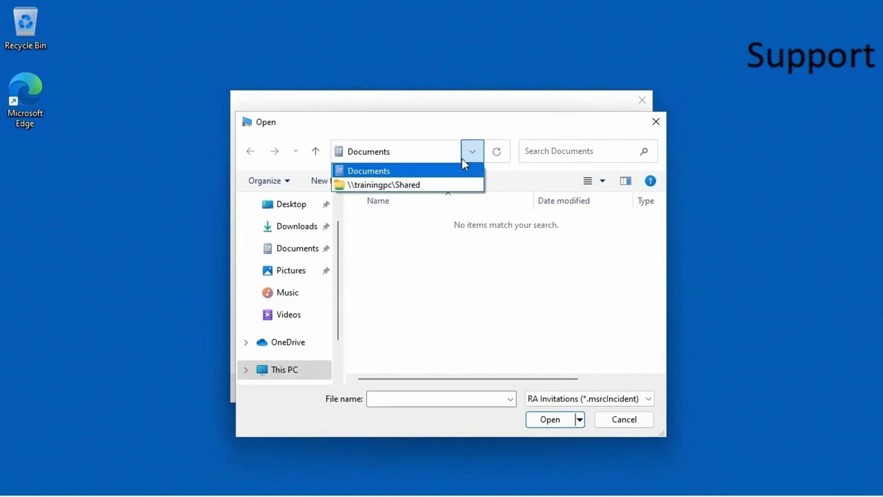
click(434, 185)
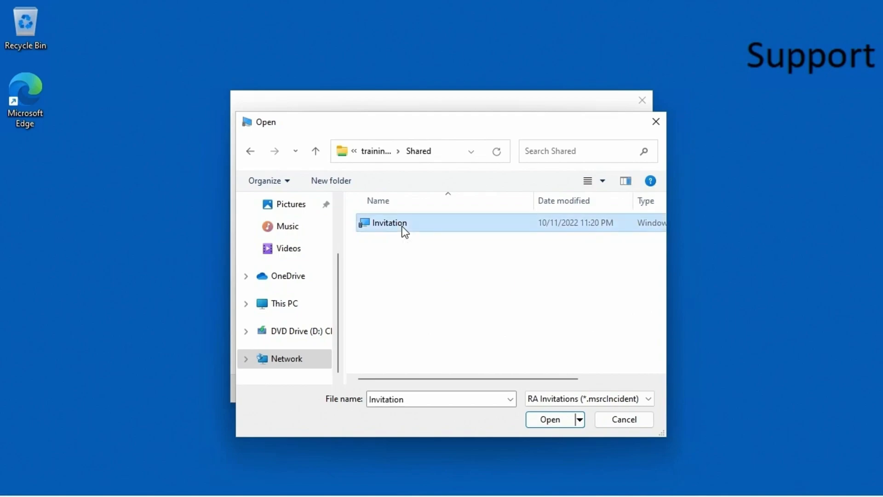
double_click(402, 225)
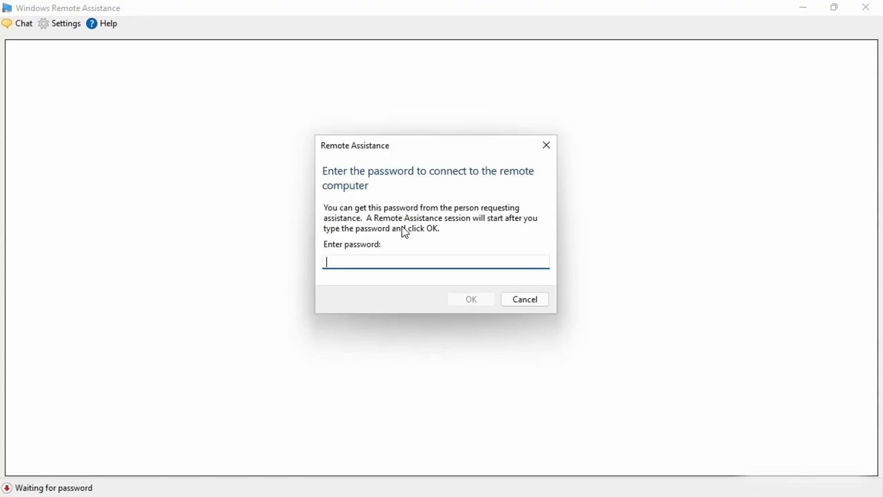
- Paste the invitation password to connect from the Support computer, and allow the helper's connection on the Client computer
key(ctrl+v)
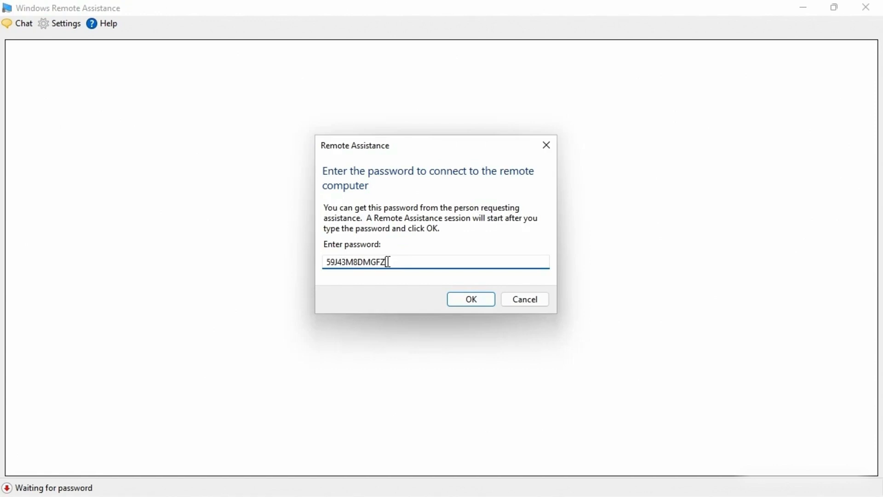
click(472, 300)
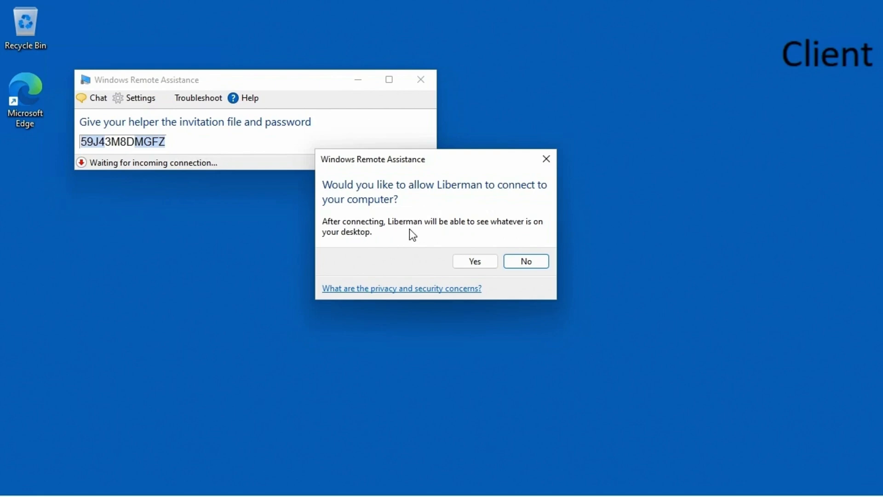
click(476, 261)
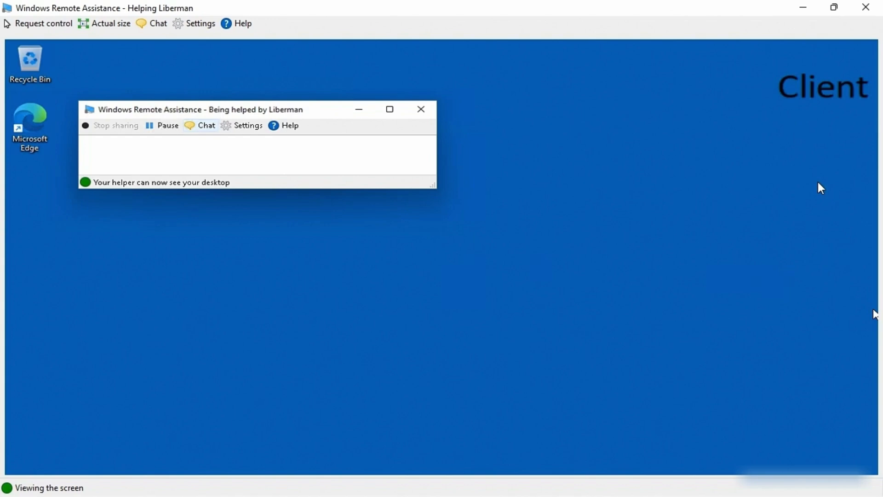
- Minimise and restore the helper's Remote Assistance window, and request control of the Client desktop
click(805, 13)
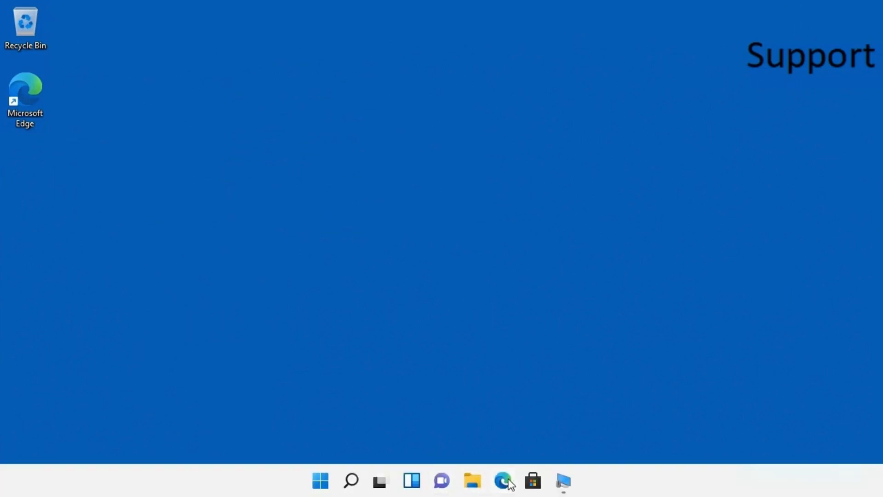
click(564, 483)
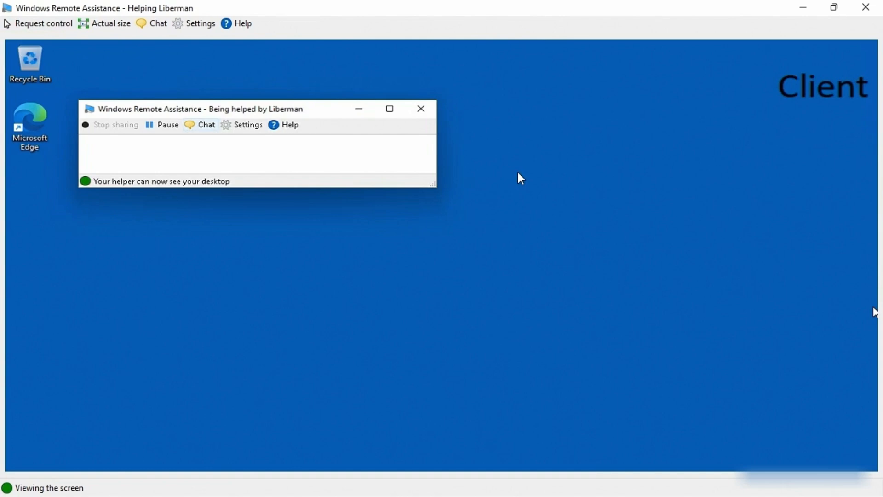
click(30, 26)
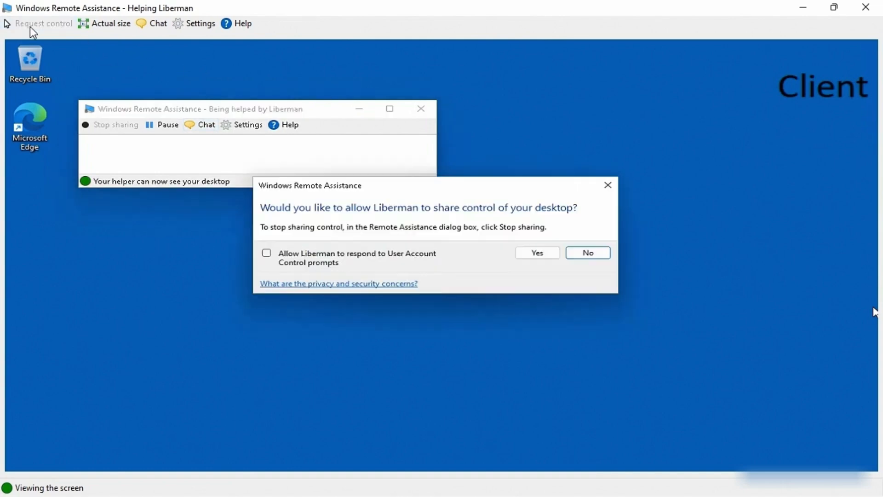